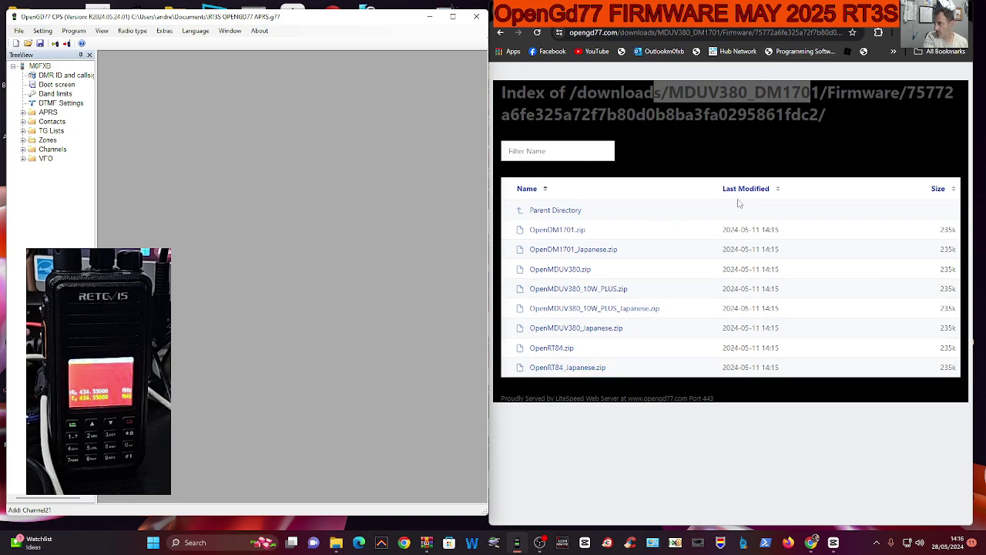
Step: Download the donor firmware zip for the TYT MD-UV380 and Retevis RT-3S group from the user guide, and open the archive
key("alt+Left")
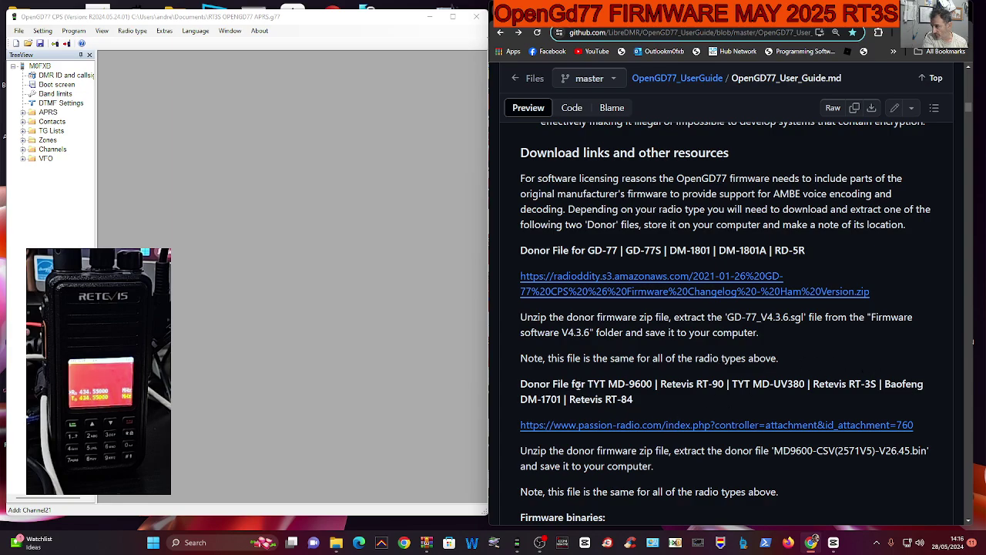
left_click(702, 426)
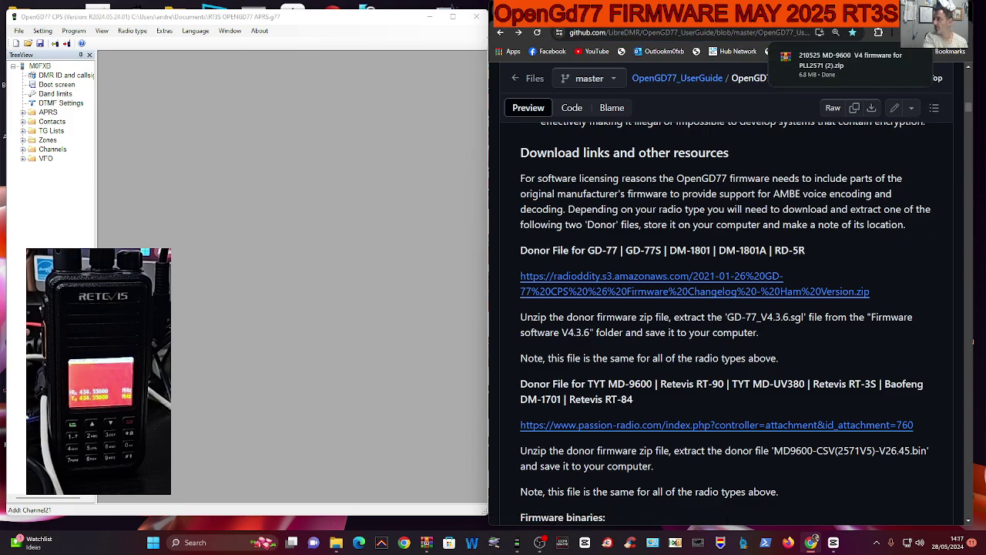
left_click(832, 53)
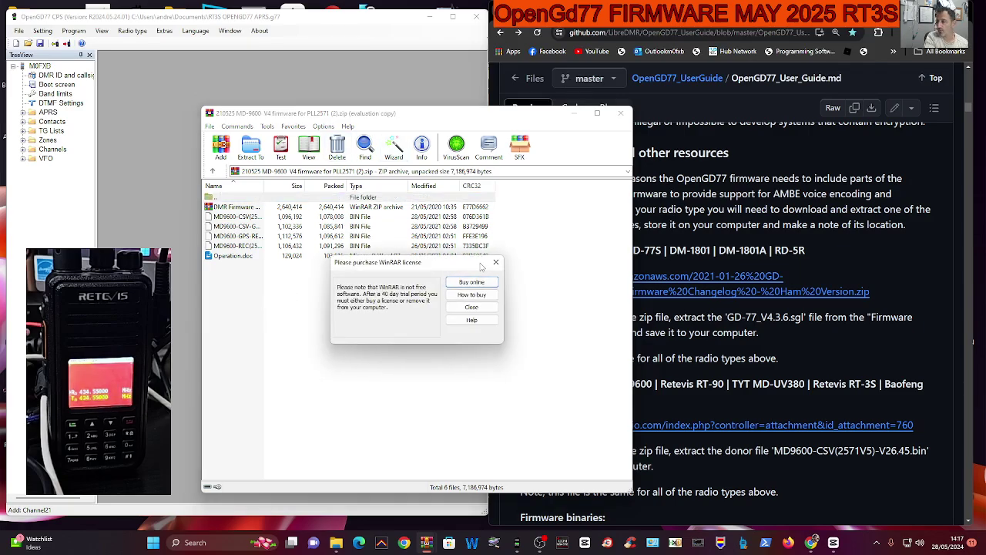
left_click(495, 262)
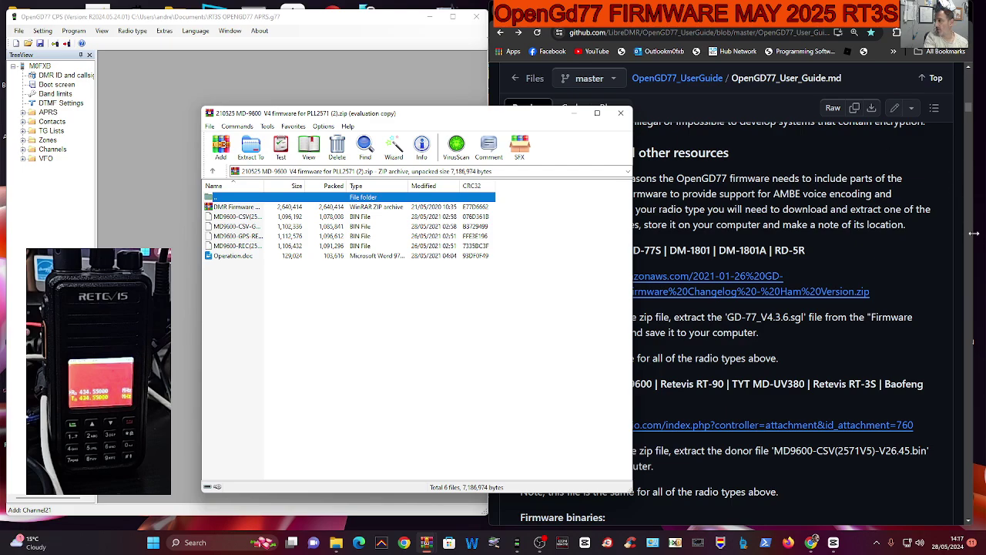
Step: Narrow the browser window to uncover the desktop folders, and select the MD9600-CSV(2571V5) donor file in the archive before closing it
left_click_drag(977, 235, 931, 248)
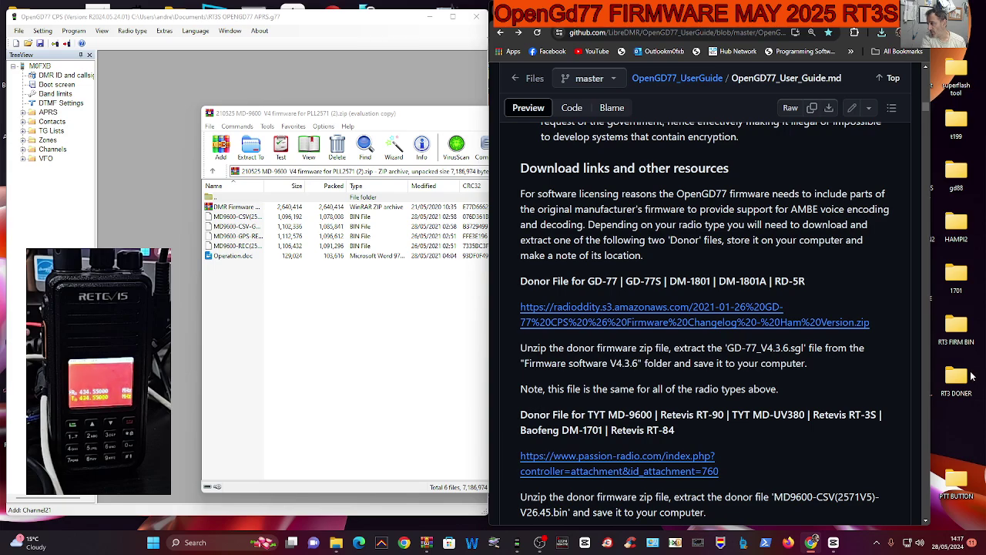
left_click(232, 219)
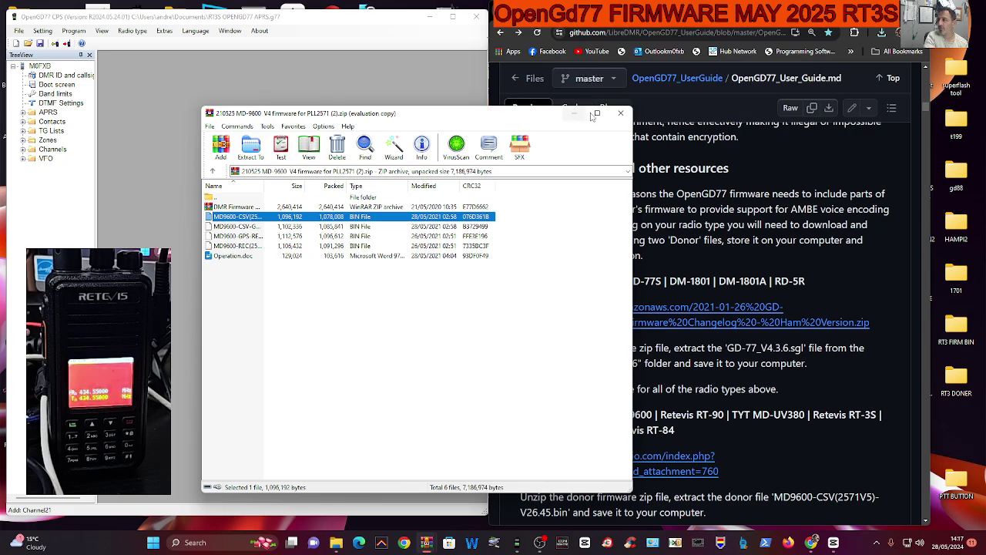
left_click(621, 114)
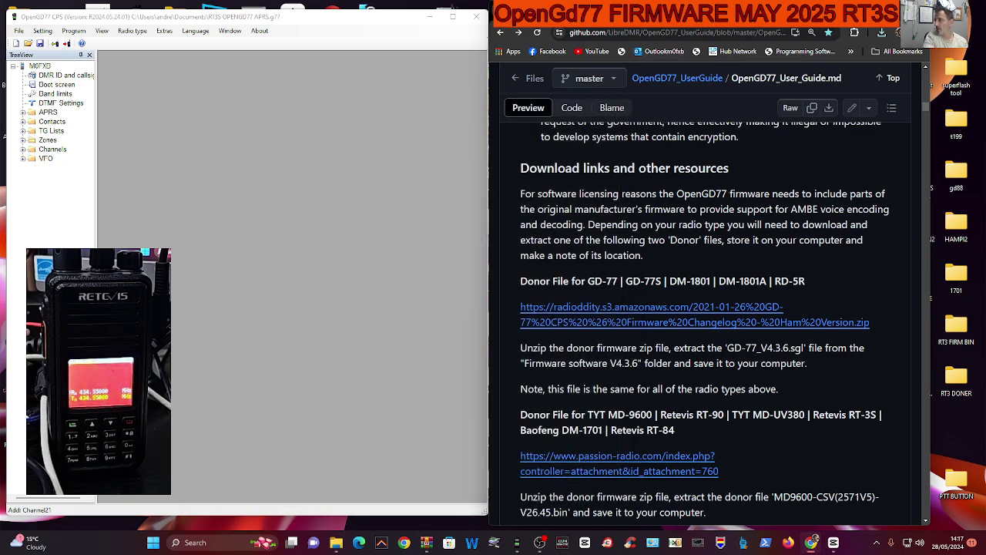
Step: Download OpenMDUV380.zip from the OpenGD77 firmware index and open the downloaded archive
left_click(801, 51)
left_click(809, 92)
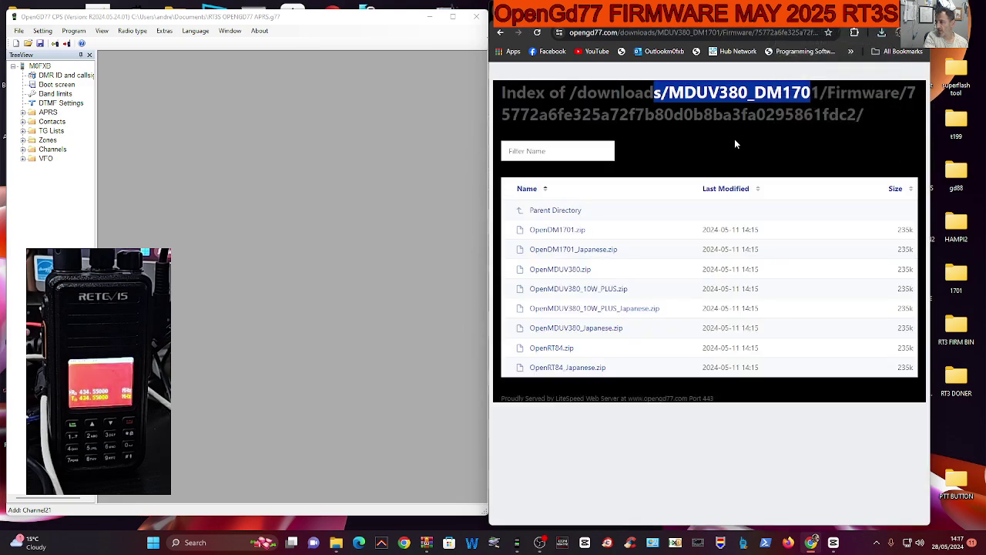
left_click(554, 272)
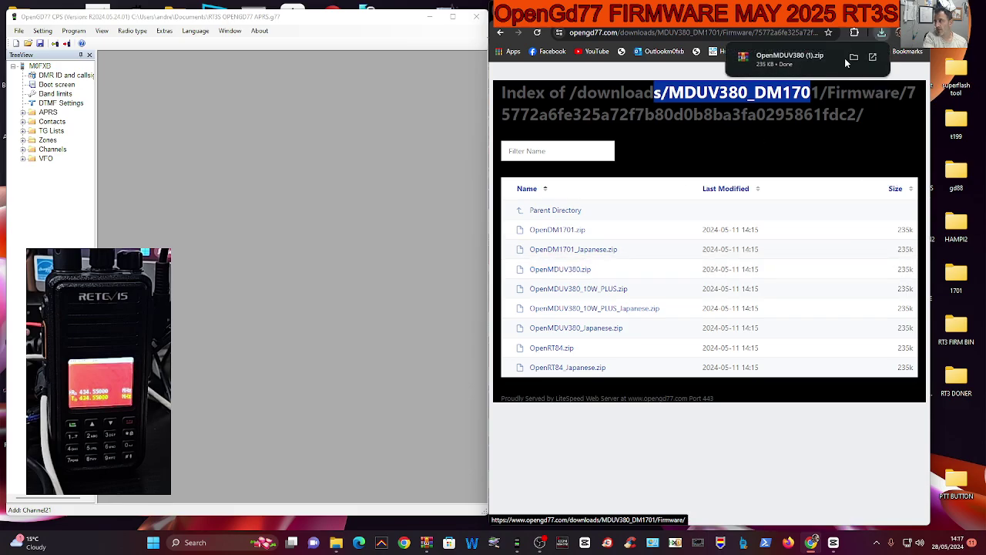
left_click(776, 61)
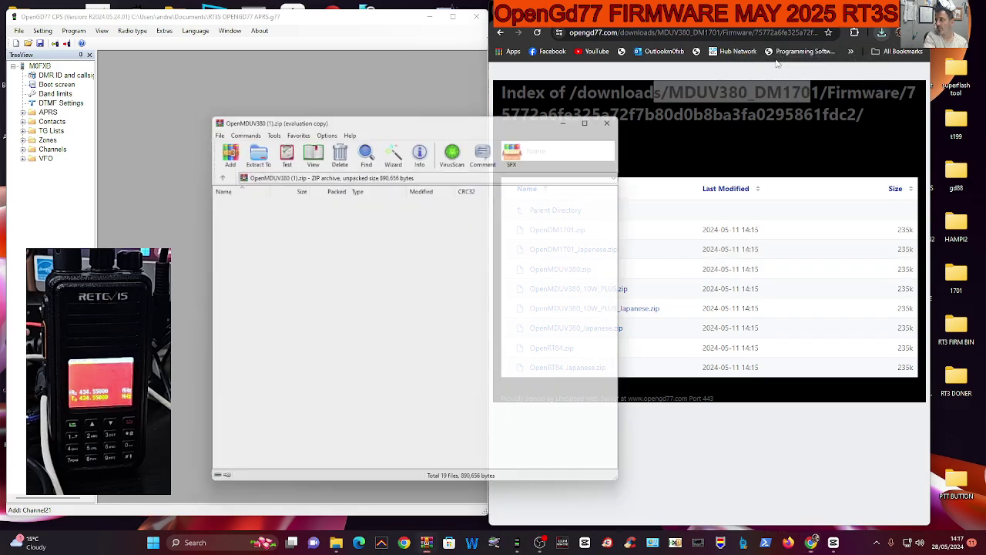
left_click(683, 108)
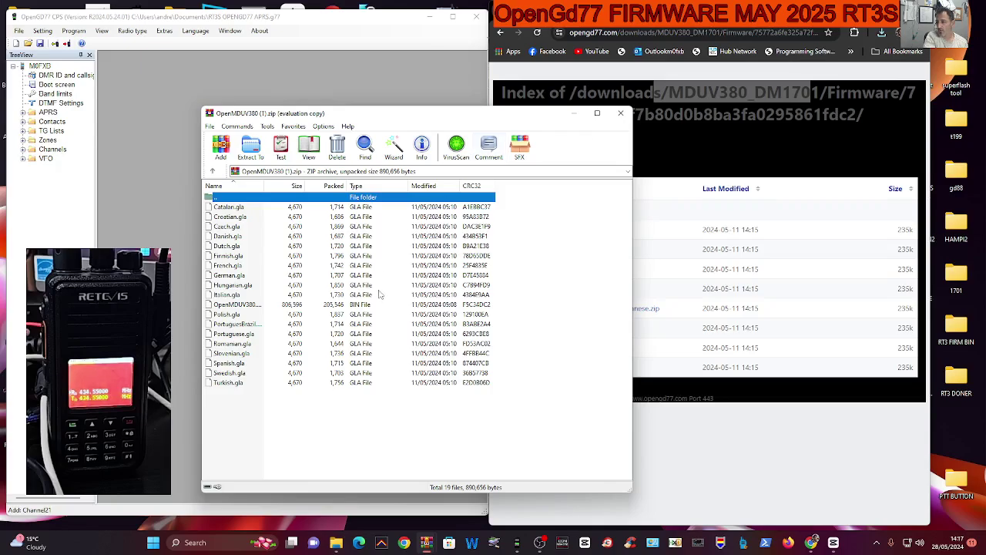
Step: Extract the OpenMDUV380 .bin file from the archive into the RT3 FIRM BIN desktop folder and close the archive
left_click(246, 308)
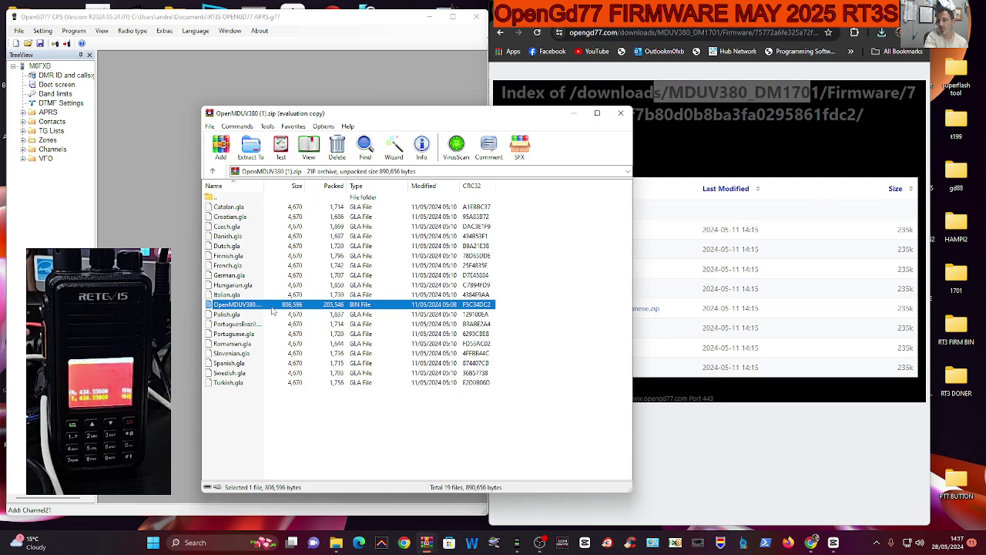
left_click_drag(269, 309, 960, 326)
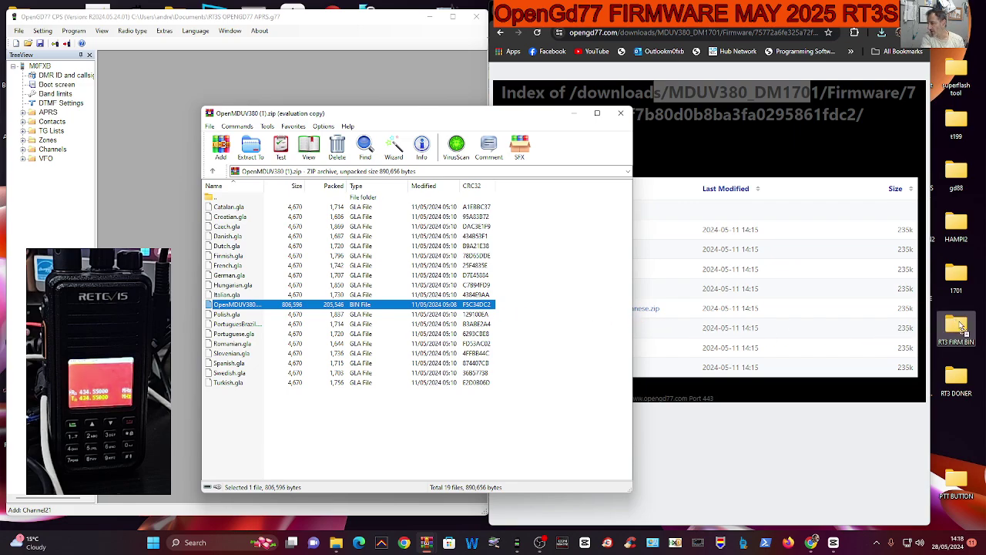
left_click(621, 113)
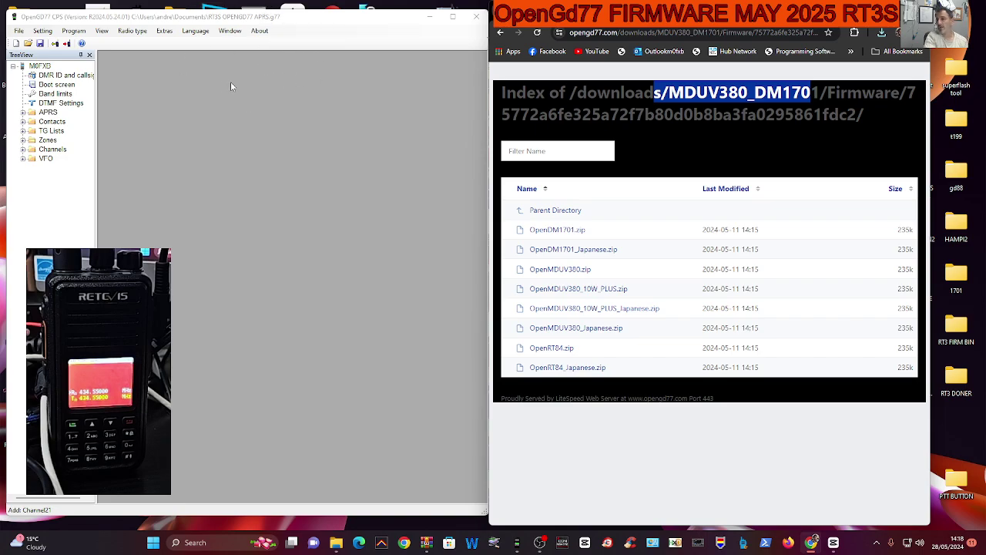
left_click(748, 137)
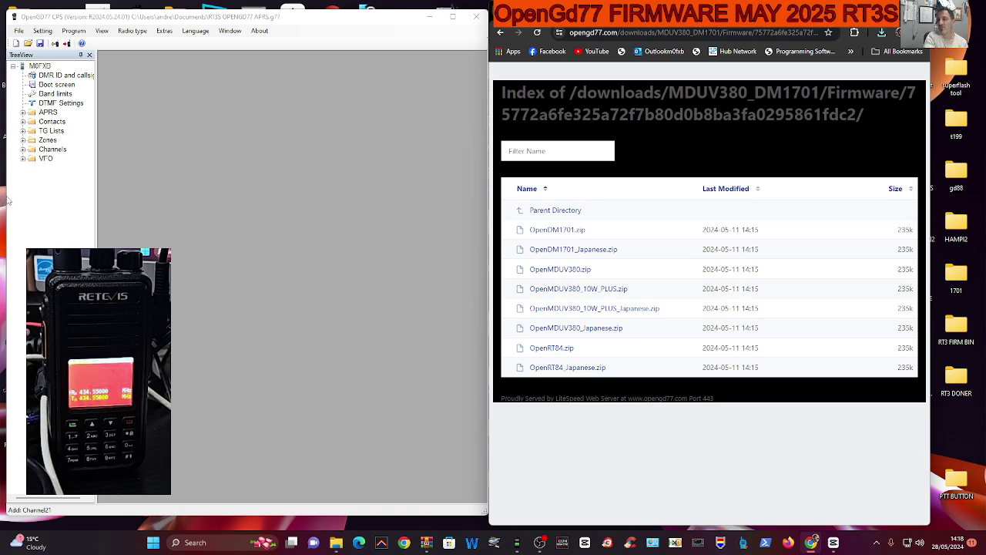
Step: Review the New CPS 2024 05 24 forum post, including its download link and the list of changes
left_click_drag(7, 200, 5, 199)
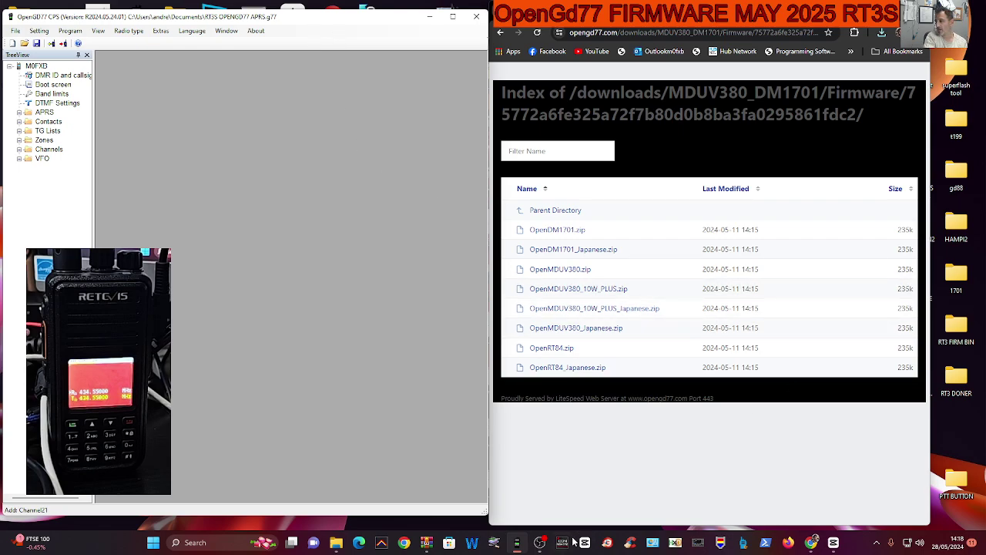
left_click(540, 543)
key("alt+Left")
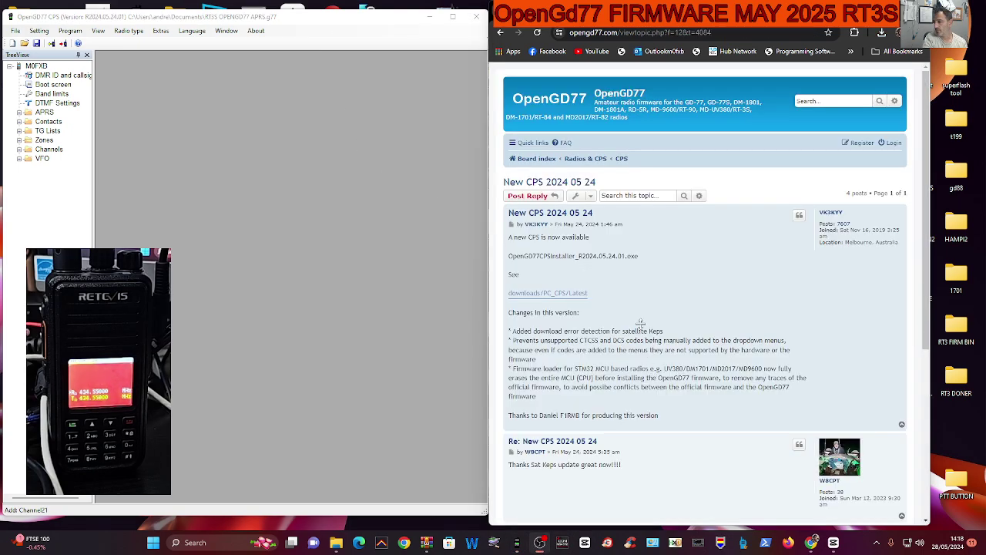
left_click(554, 299)
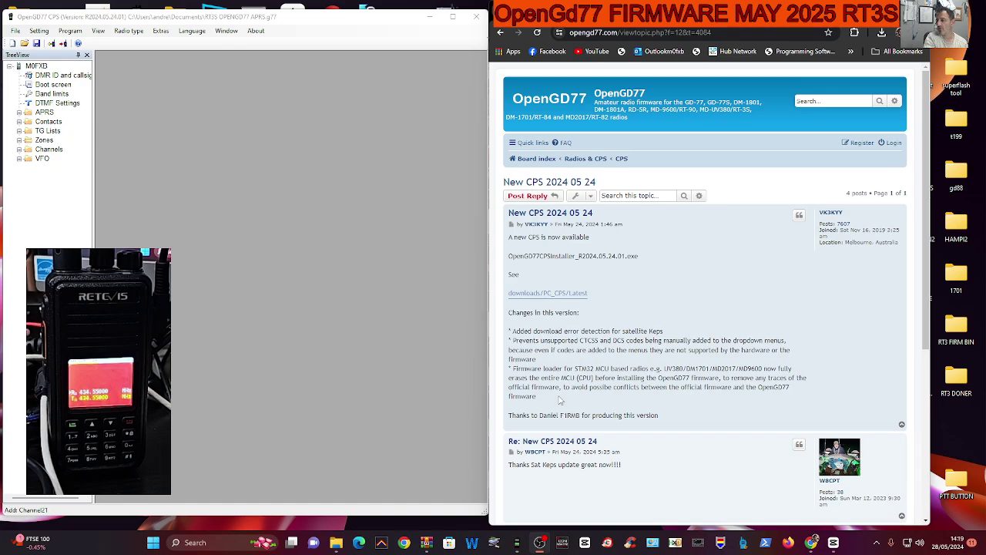
key("ctrl+Tab")
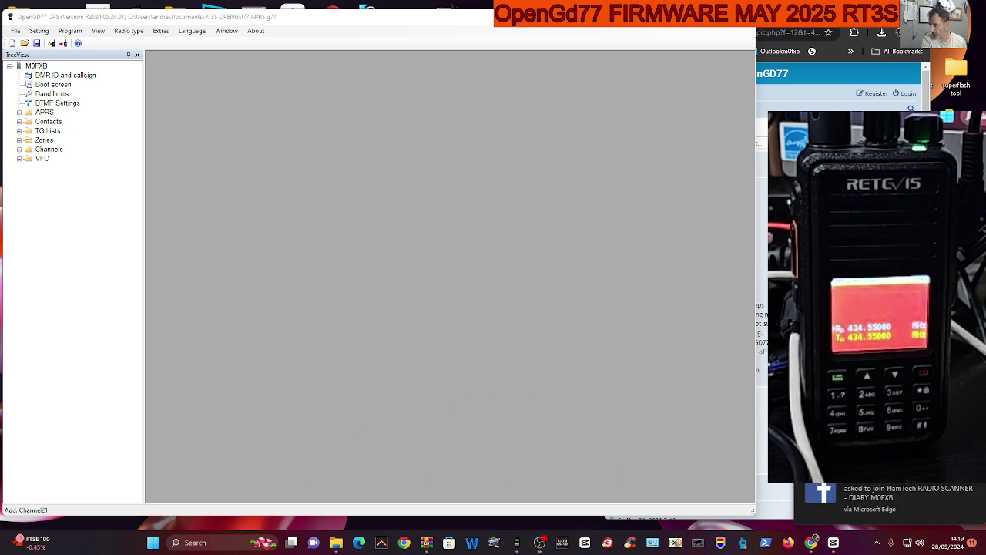
Step: Check Device Manager's Ports (COM & LPT) group for the radio's OpenGD77 port, and minimize the window
right_click(153, 543)
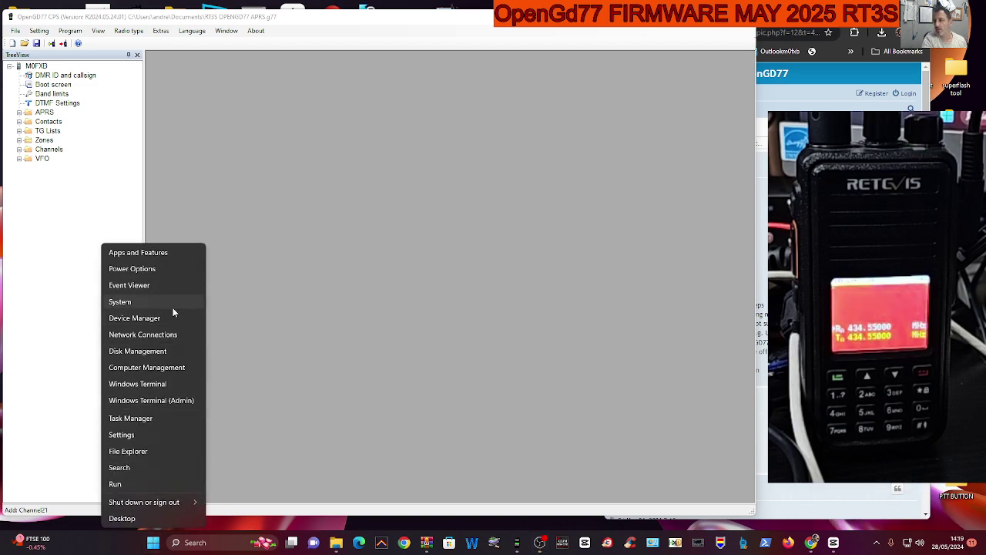
left_click(148, 322)
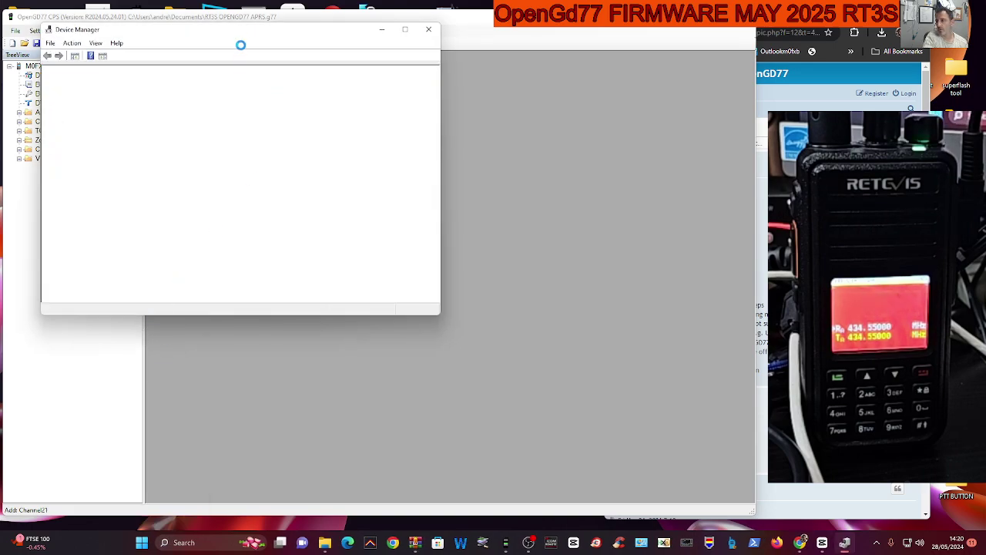
left_click_drag(244, 36, 242, 81)
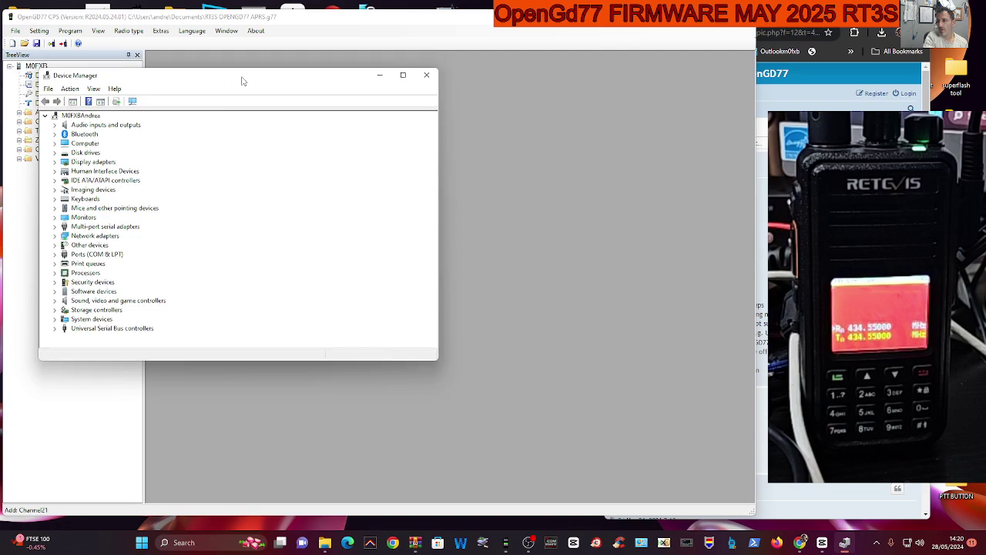
double_click(93, 255)
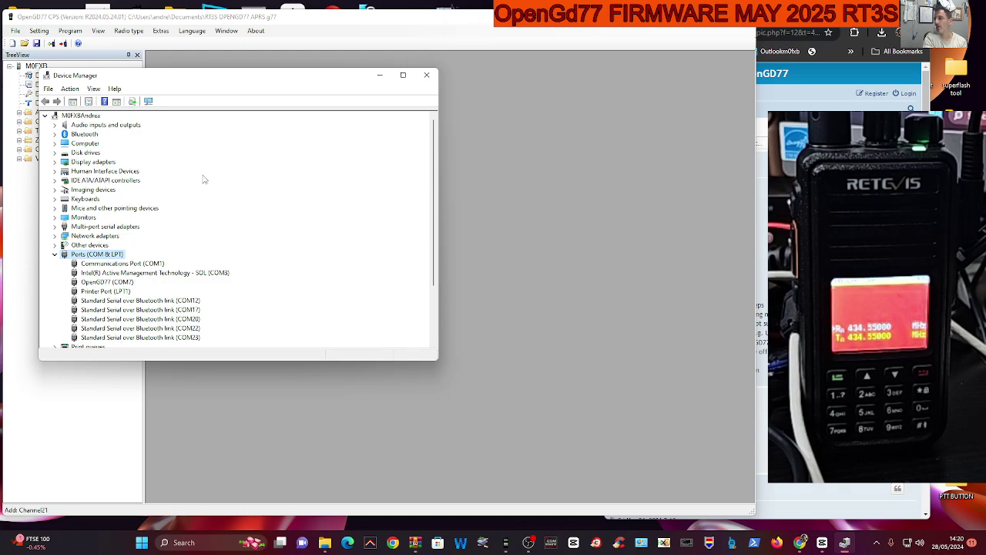
scroll(181, 211, "down", 3)
scroll(183, 211, "up", 3)
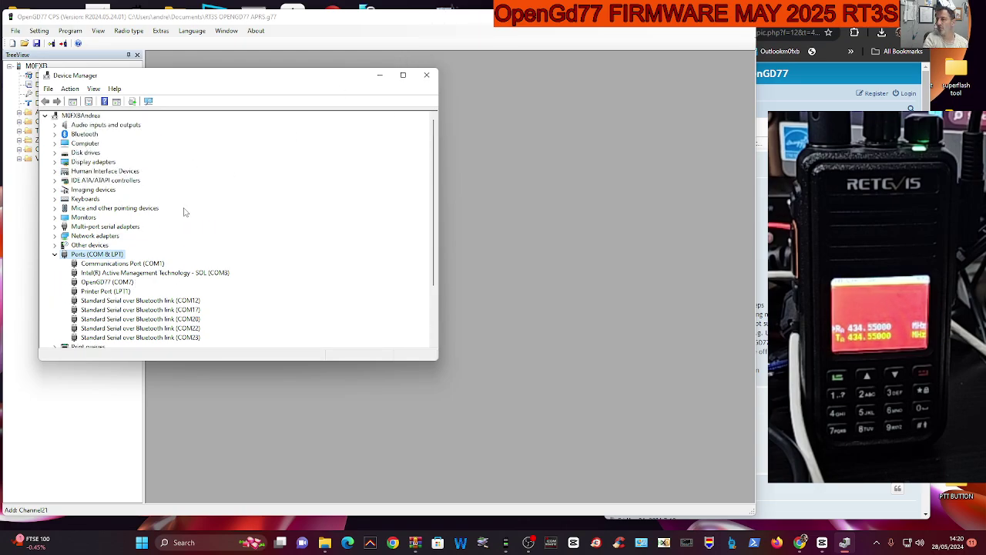
scroll(185, 211, "down", 1)
scroll(177, 218, "down", 2)
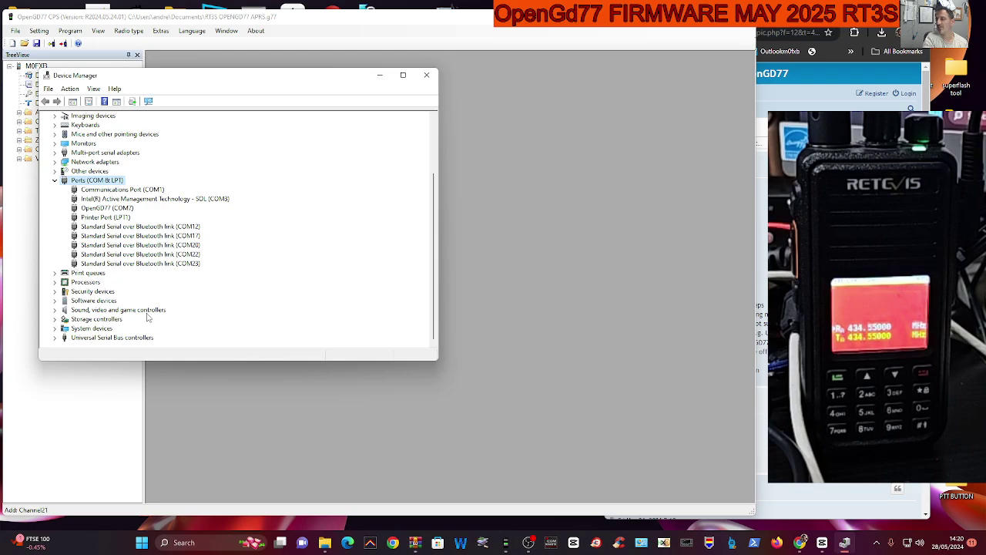
scroll(232, 219, "up", 2)
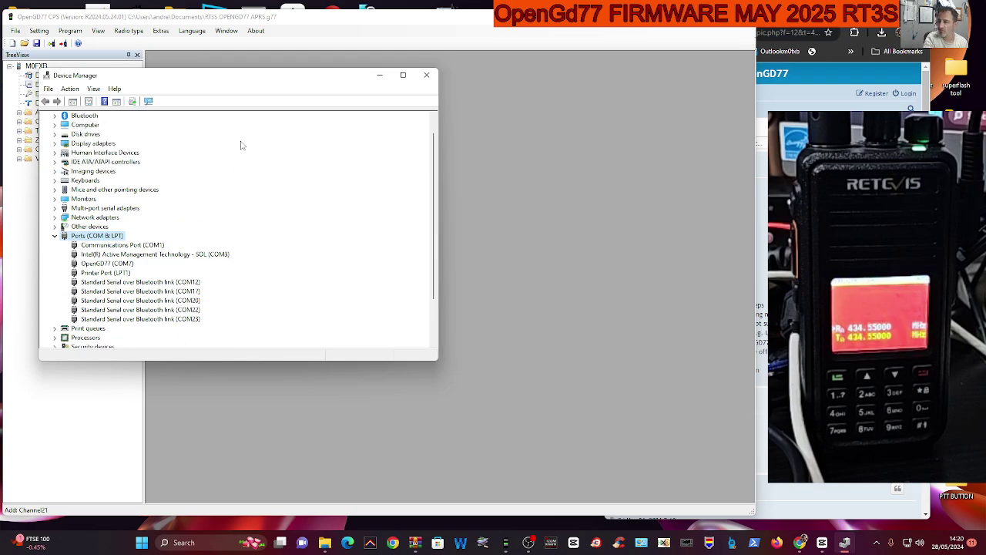
left_click(381, 75)
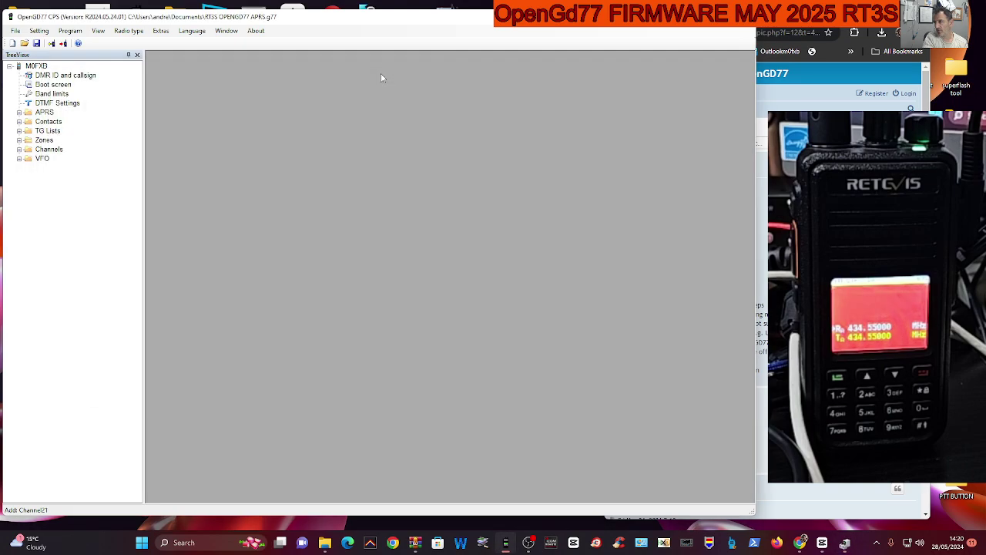
Step: Read the codeplug from the connected radio into the CPS and acknowledge its completion
left_click(70, 30)
left_click(154, 96)
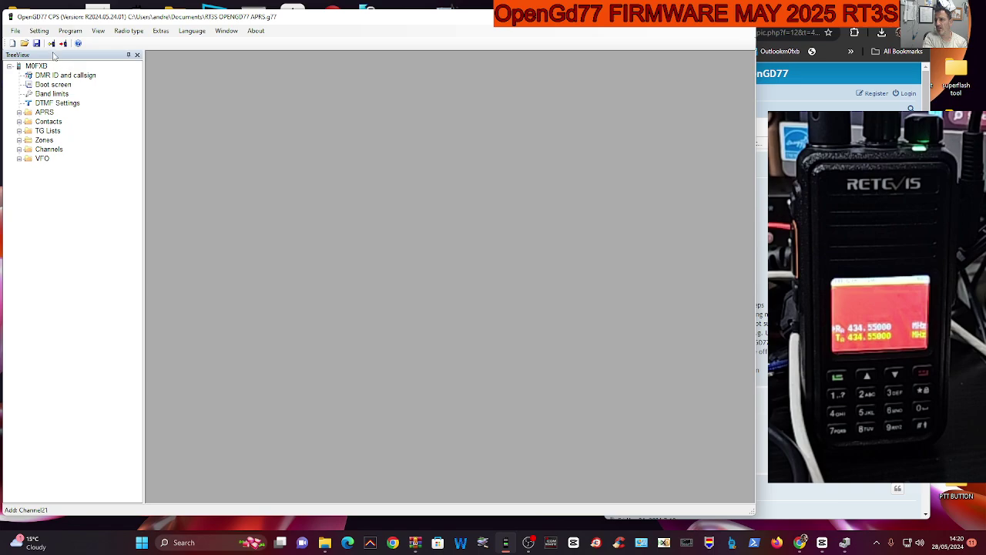
left_click(52, 43)
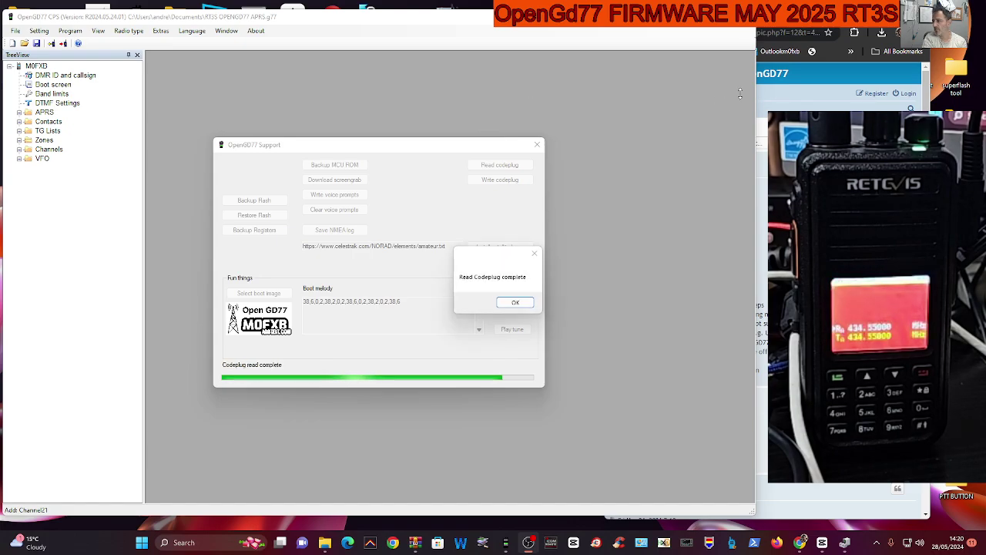
left_click(515, 302)
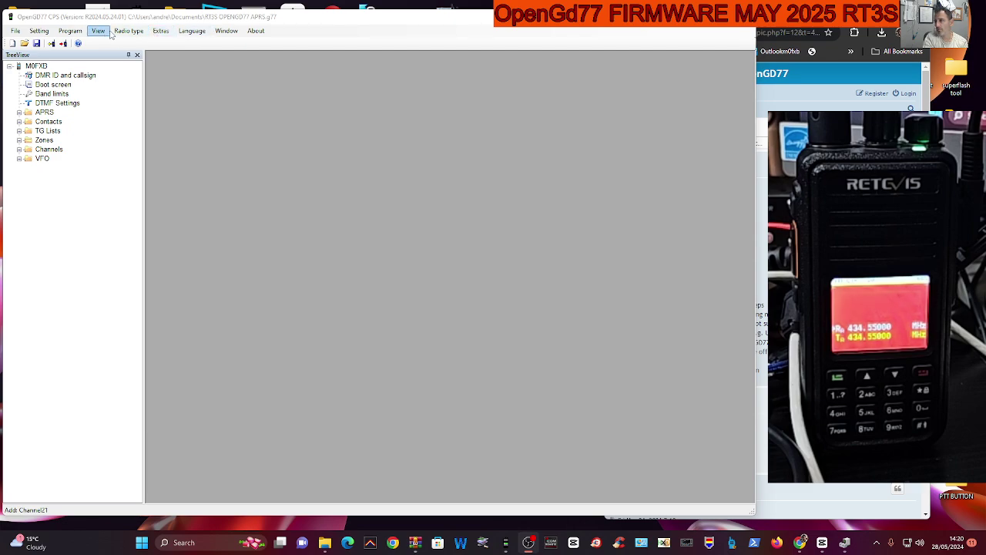
Step: Open the Firmware loader and set the radio type to MD-UV380 / RT-3S
left_click(161, 33)
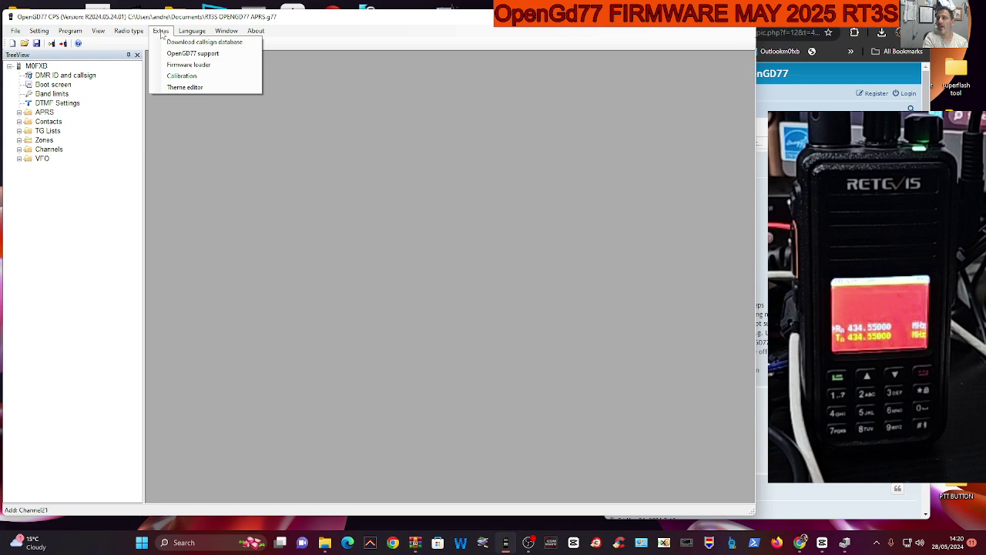
left_click(186, 64)
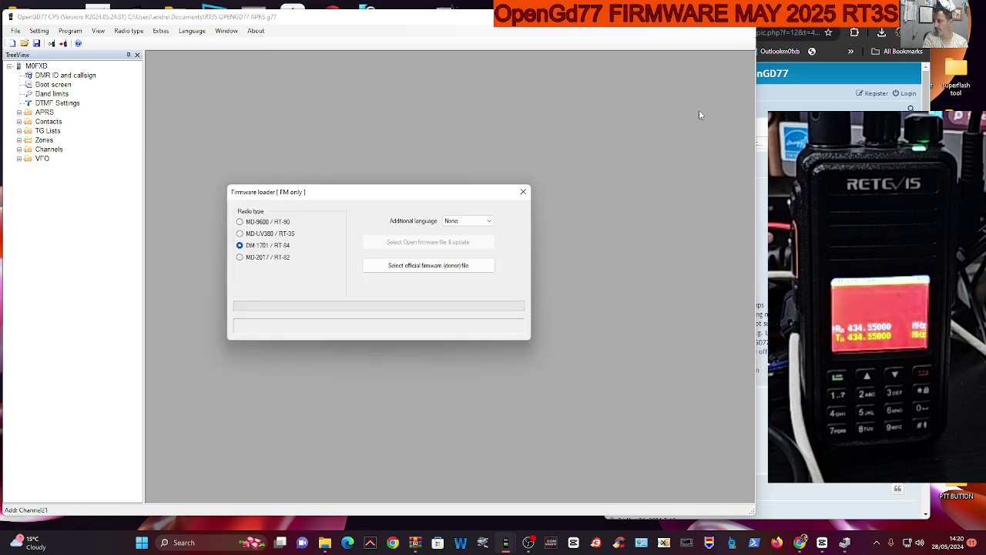
mouse_move(430, 193)
left_mouse_down()
mouse_move(451, 194)
mouse_move(428, 193)
left_mouse_up()
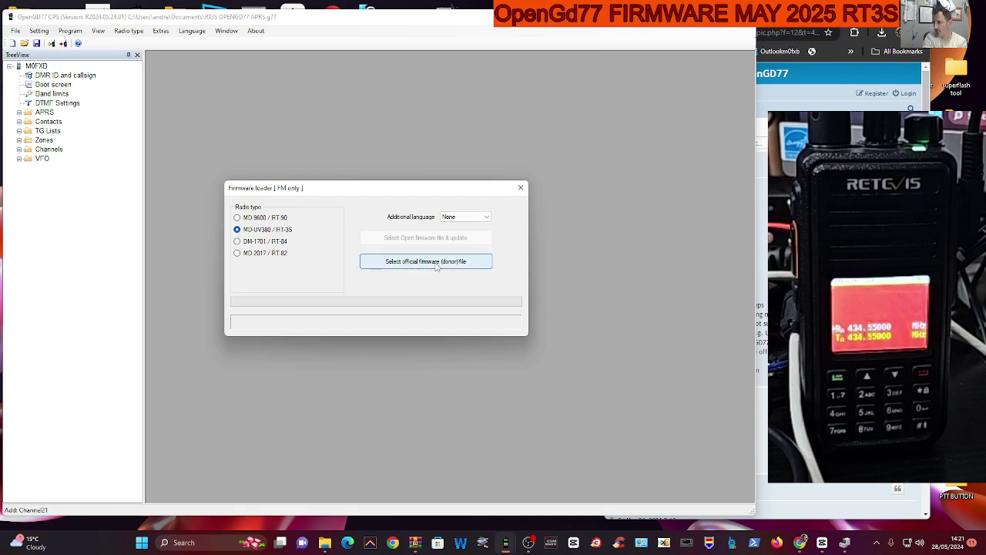
Step: Start selecting the official donor firmware file and browse to the Desktop folder
left_click(438, 262)
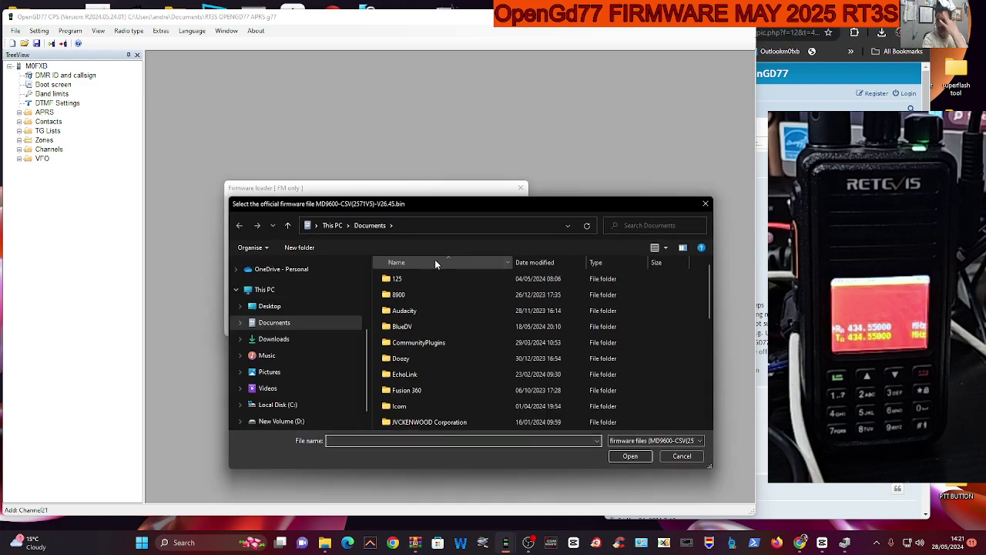
left_click(281, 309)
left_click_drag(496, 209, 453, 150)
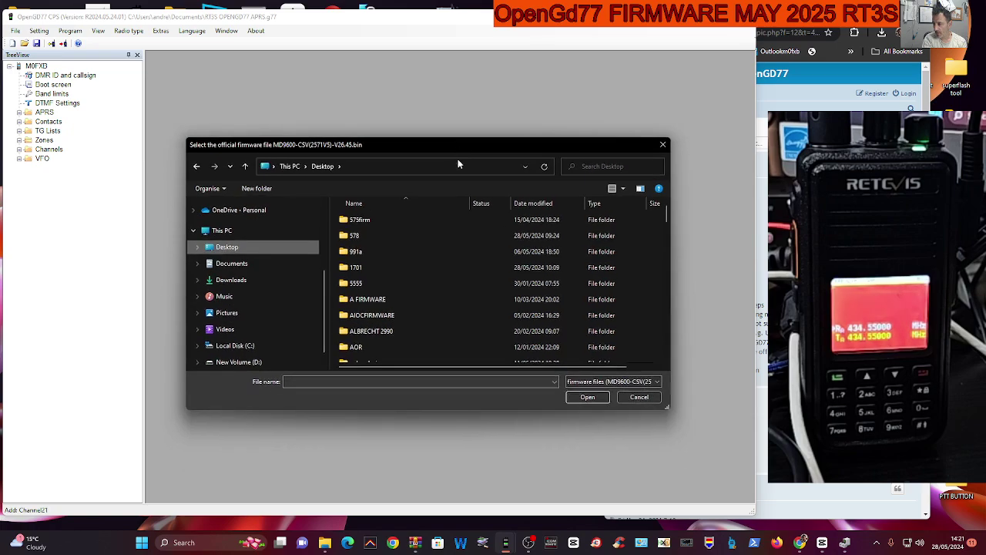
Step: Load the official donor firmware file from the RT3 DONER folder and acknowledge its verification
scroll(445, 266, "down", 3)
scroll(445, 267, "down", 3)
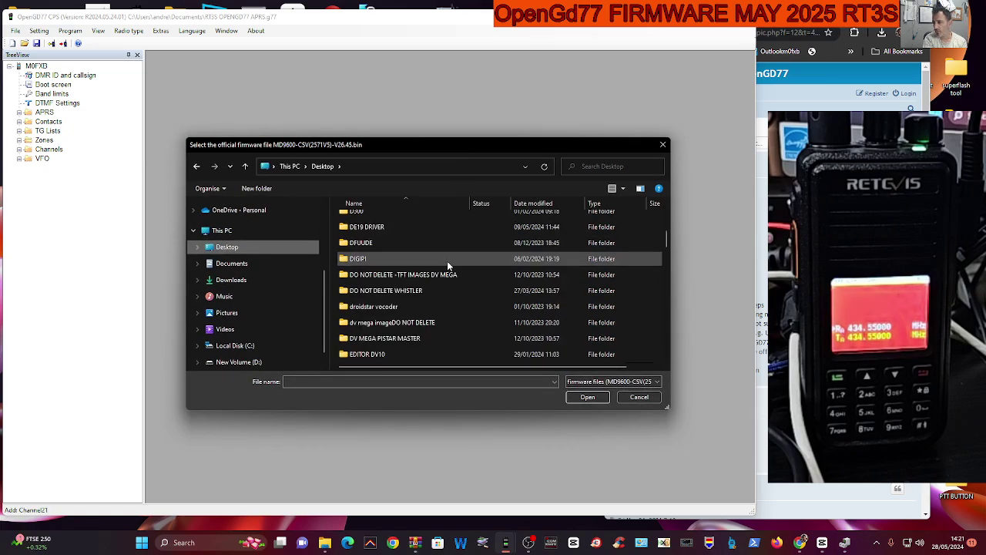
scroll(451, 260, "down", 2)
scroll(450, 260, "down", 2)
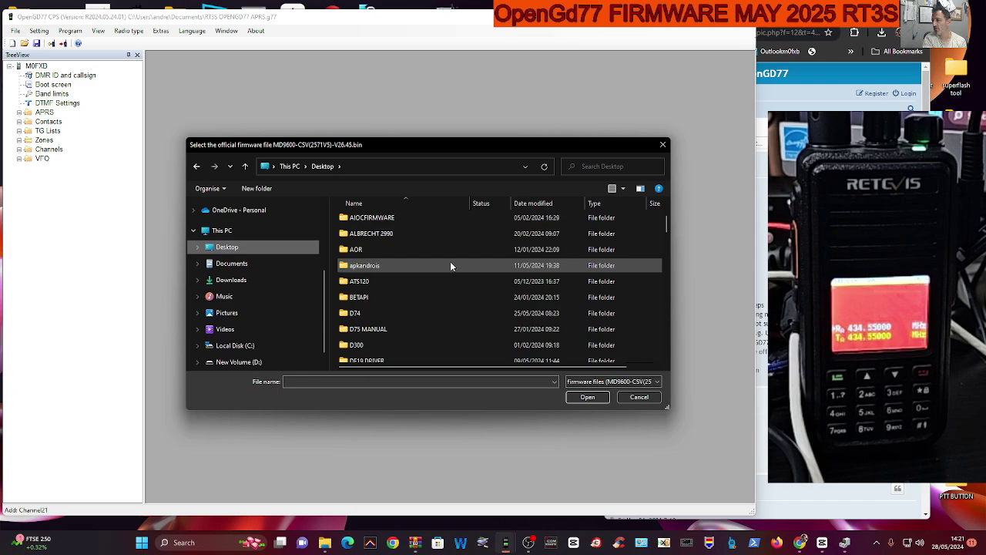
scroll(450, 261, "up", 4)
scroll(450, 262, "down", 10)
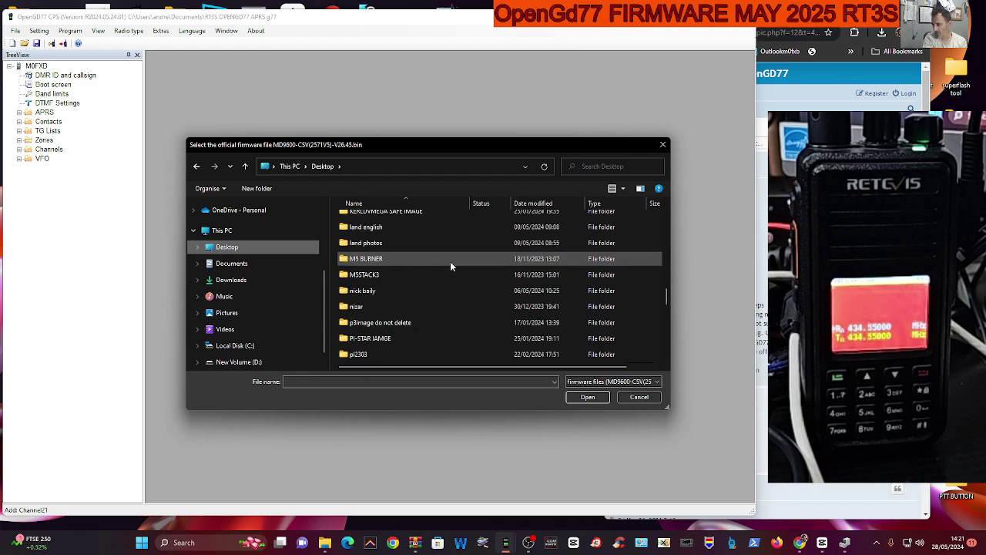
scroll(450, 261, "up", 1)
scroll(450, 261, "down", 1)
scroll(450, 261, "down", 4)
scroll(451, 265, "up", 6)
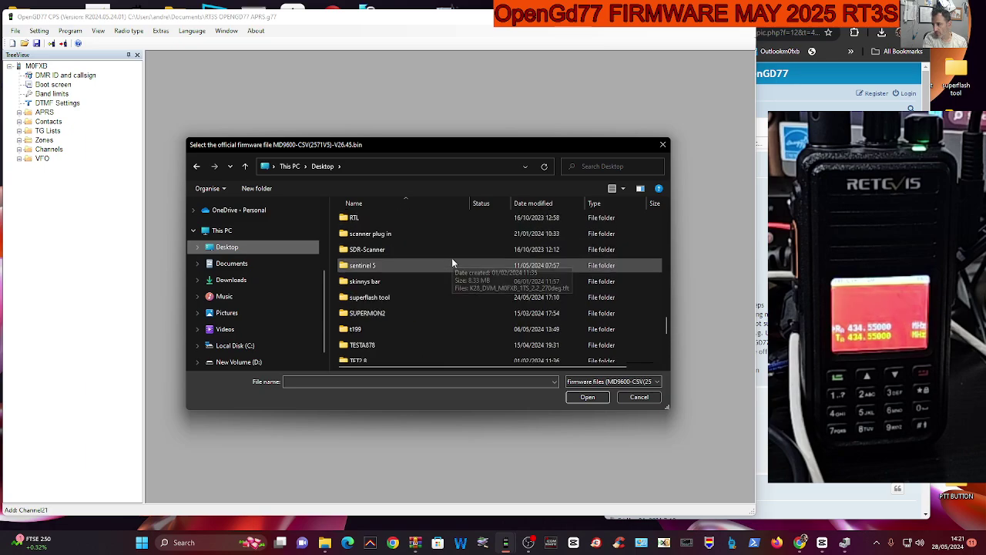
scroll(451, 270, "up", 4)
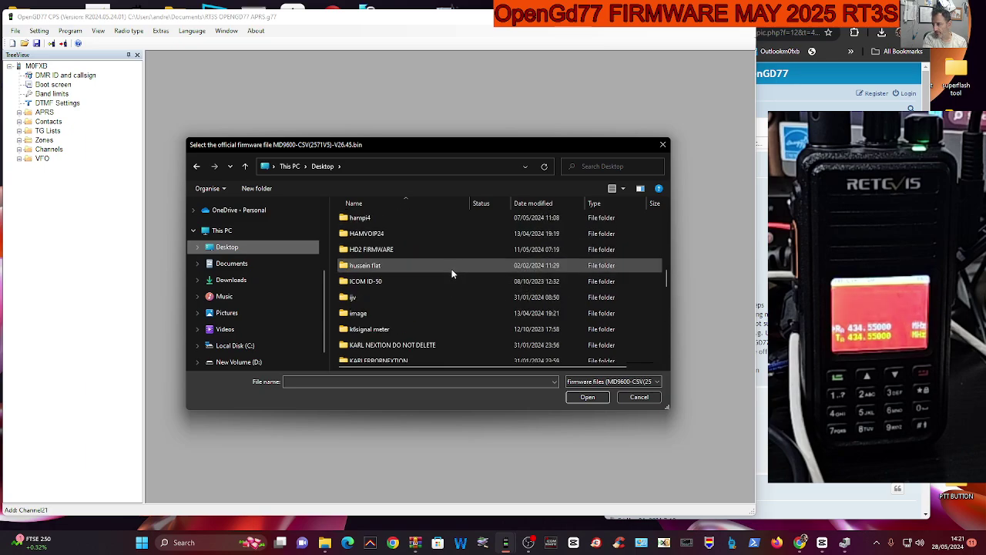
scroll(452, 274, "up", 12)
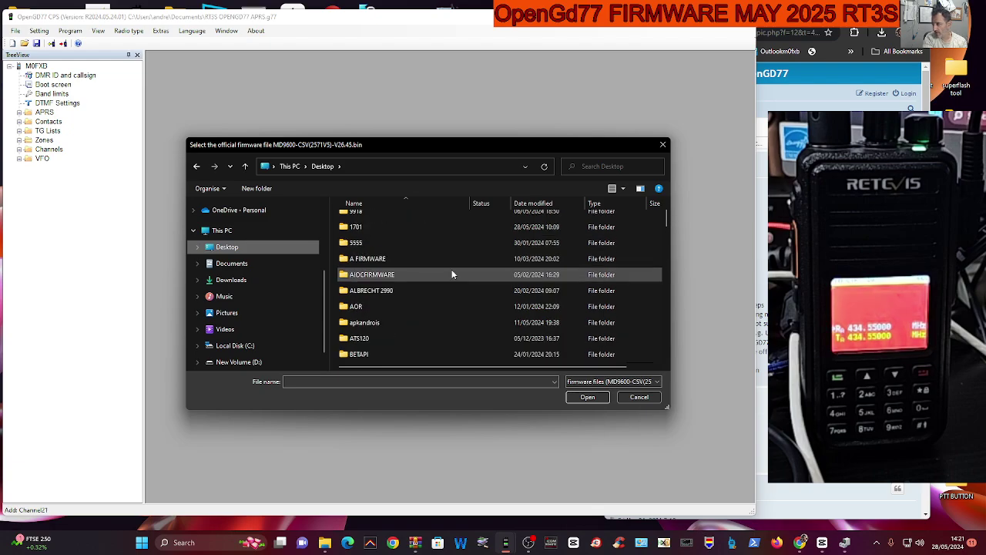
scroll(453, 276, "down", 10)
scroll(454, 273, "down", 3)
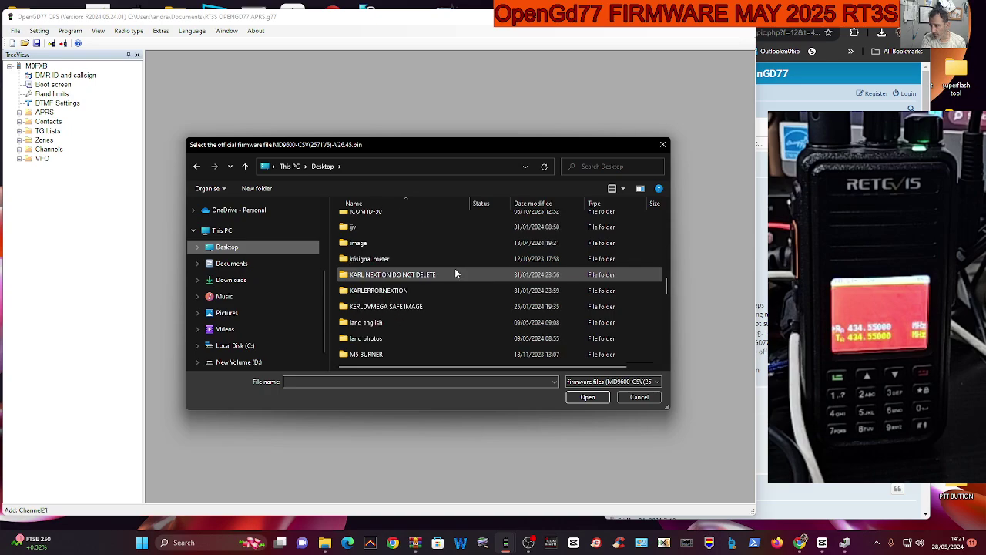
scroll(455, 270, "down", 6)
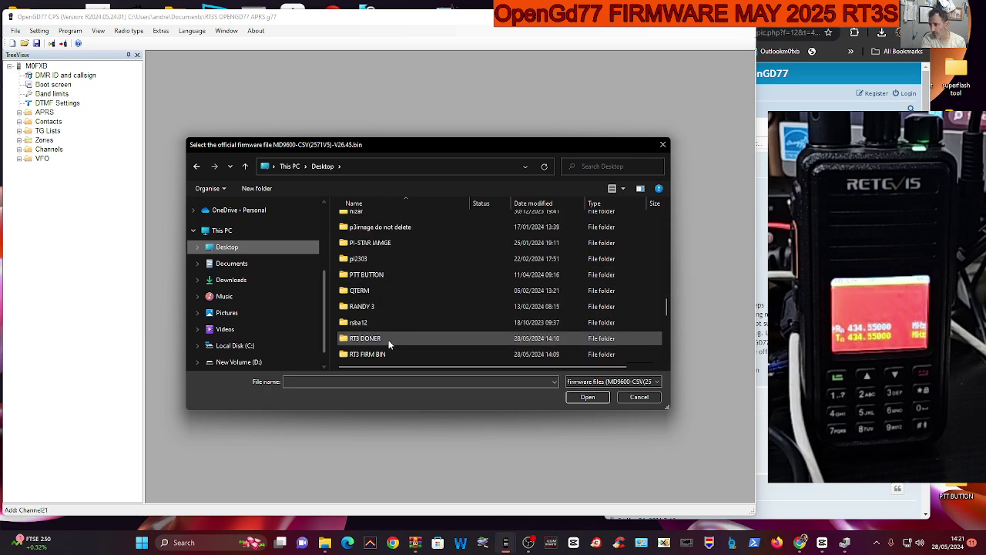
double_click(389, 340)
double_click(405, 225)
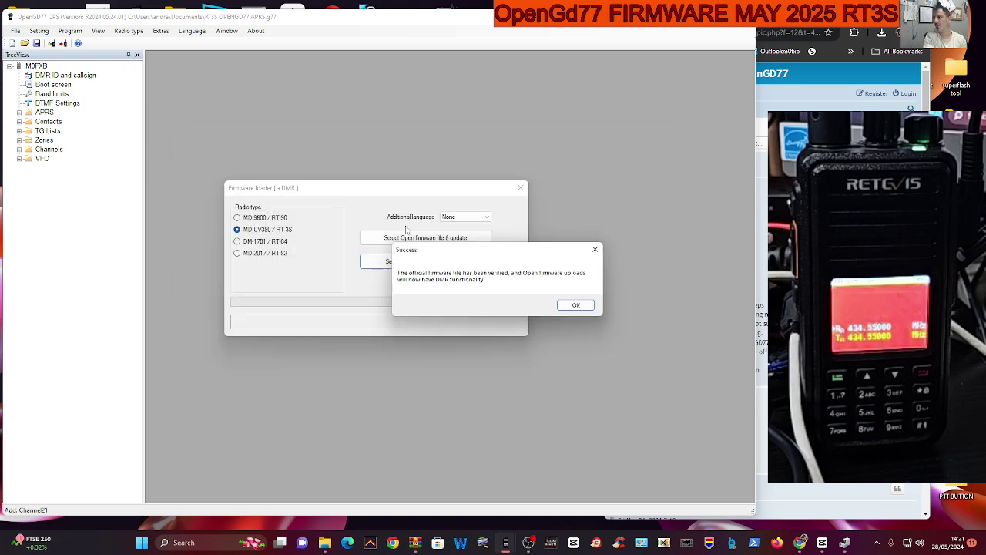
left_click(576, 305)
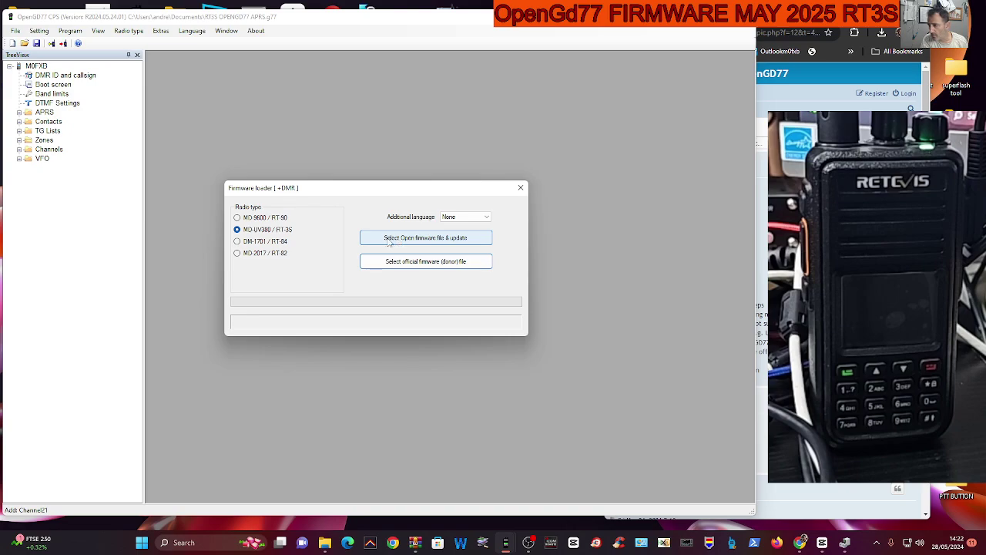
Step: Start the Open firmware update, browse to the RT3 FIRM BIN folder on the Desktop, and check the file type filter
left_click(391, 242)
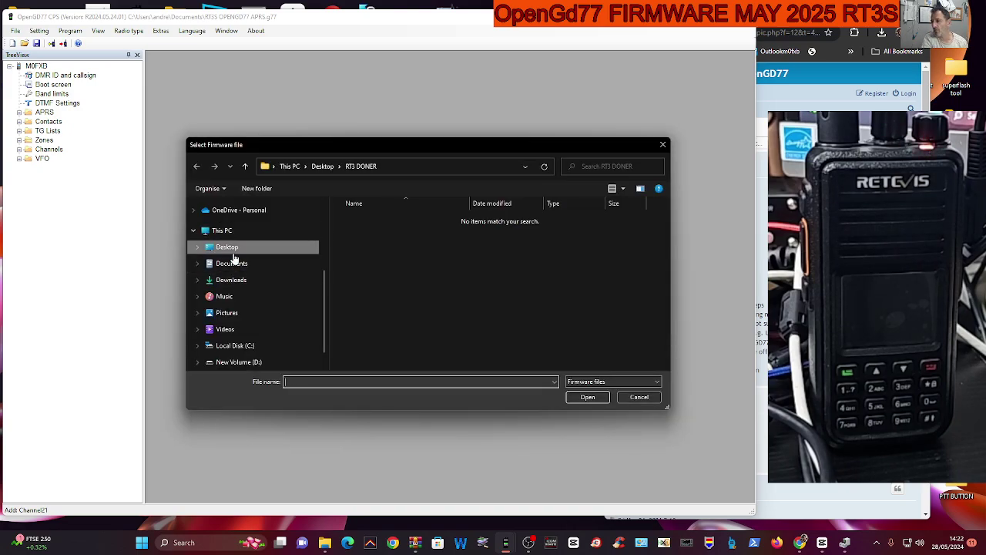
left_click(229, 247)
scroll(443, 251, "down", 1)
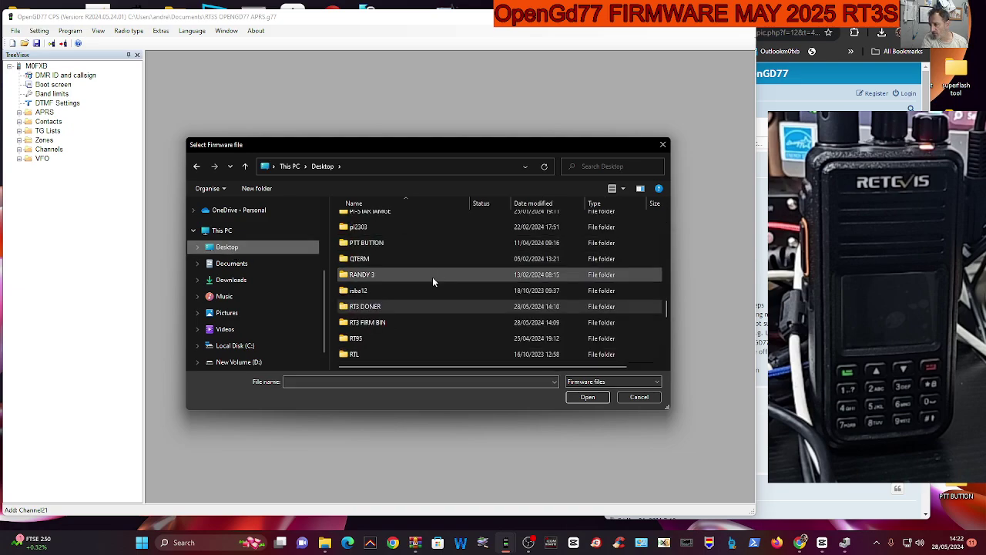
double_click(377, 322)
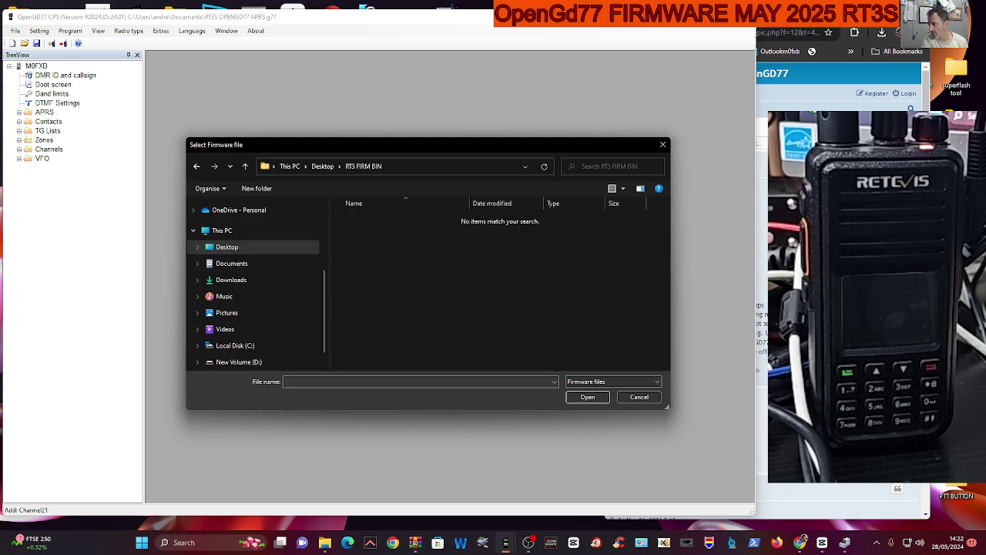
left_click(653, 383)
left_click(654, 383)
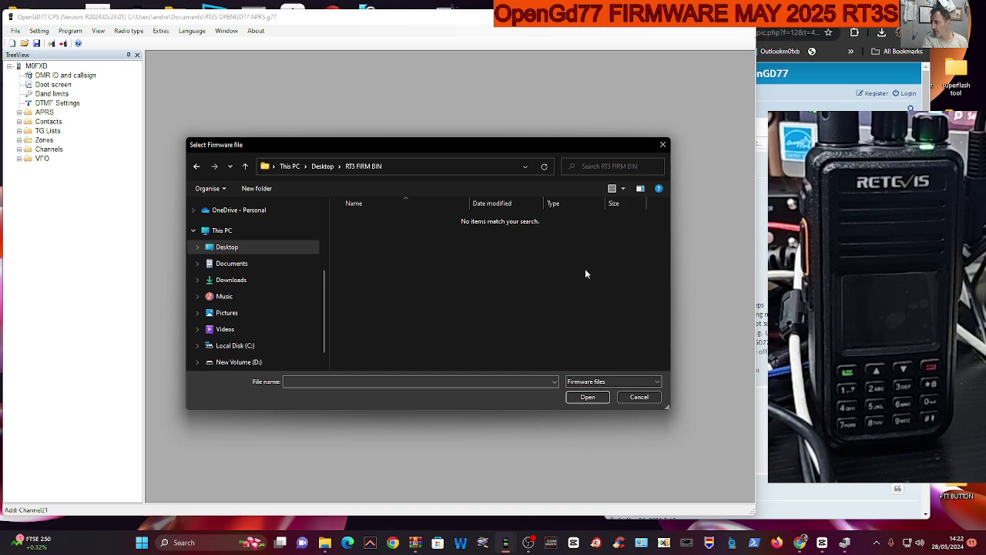
left_click(528, 545)
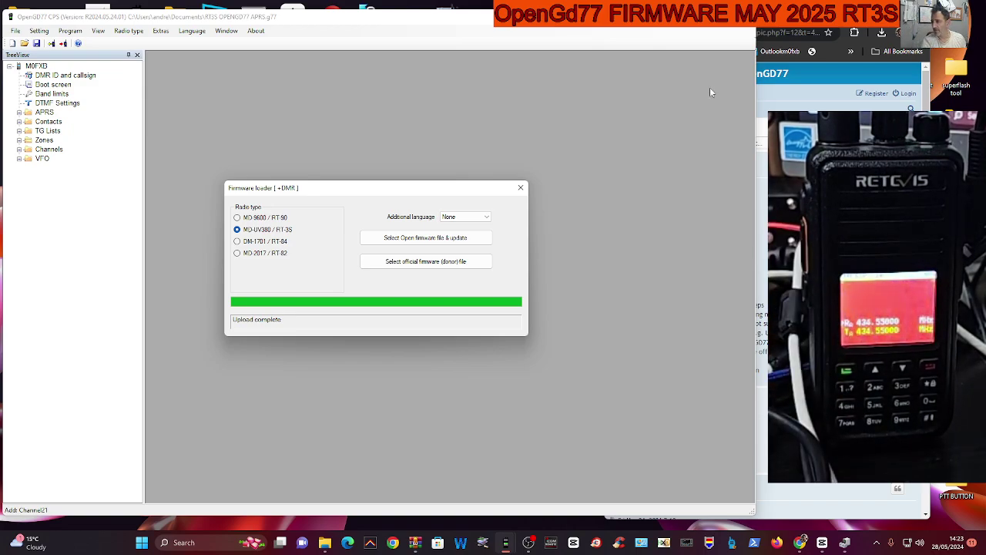
mouse_move(530, 543)
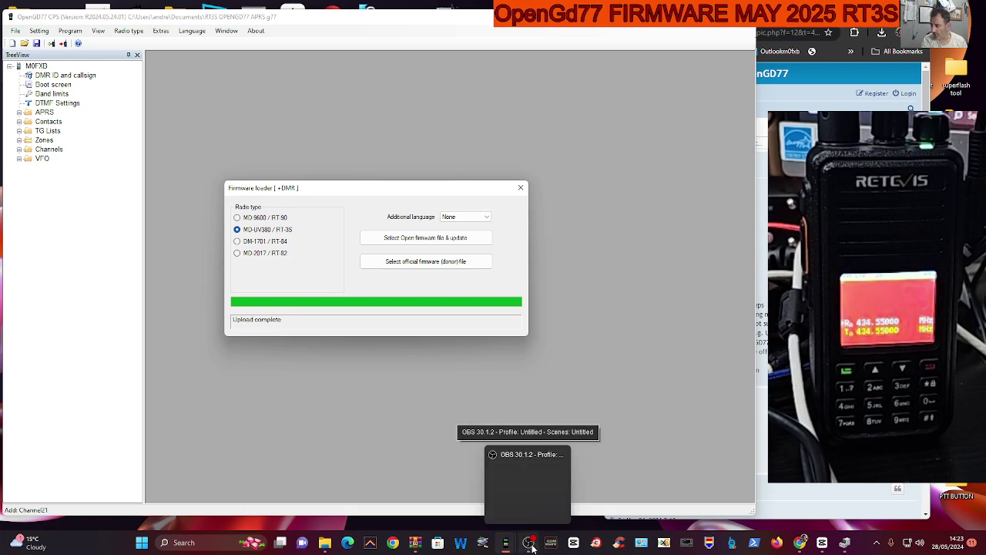
left_click(549, 484)
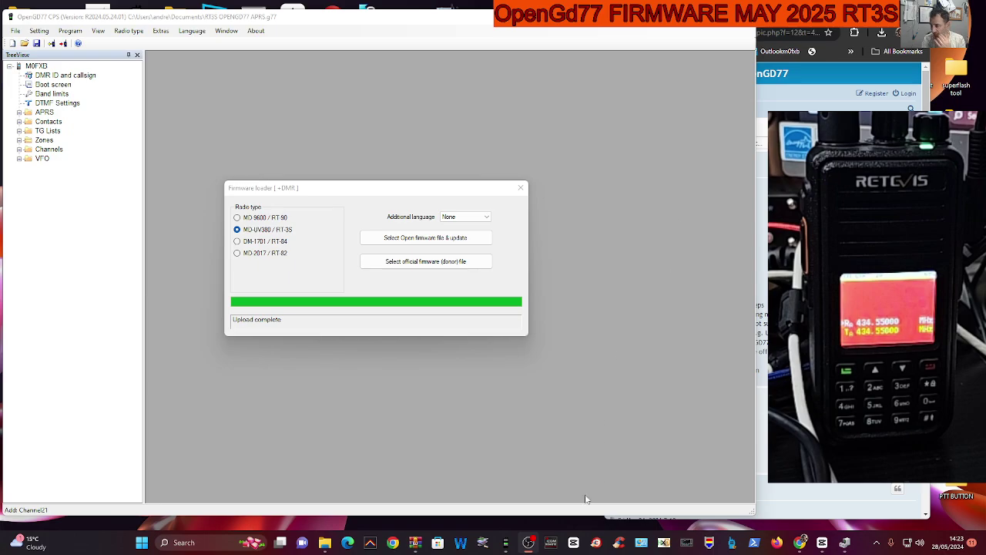
Step: Switch to the Chrome browser, review the recent download history with OpenMDUV380 (1).zip, and return to the Firmware loader
left_click(758, 209)
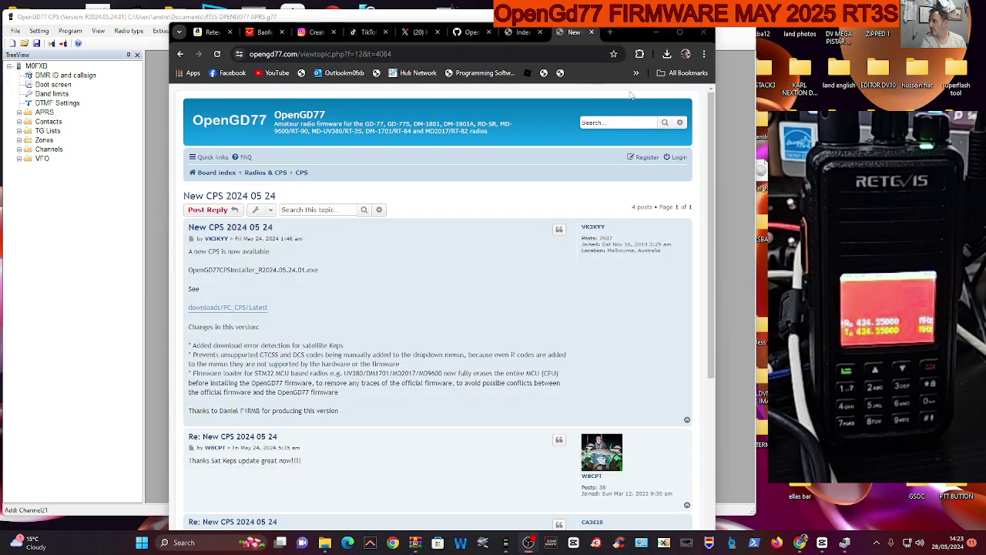
left_click(667, 54)
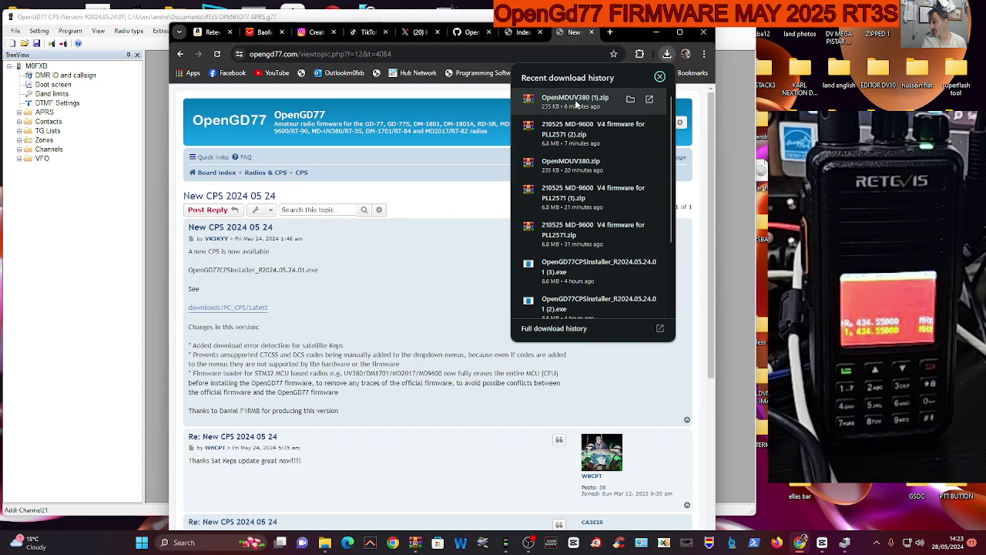
left_click(736, 194)
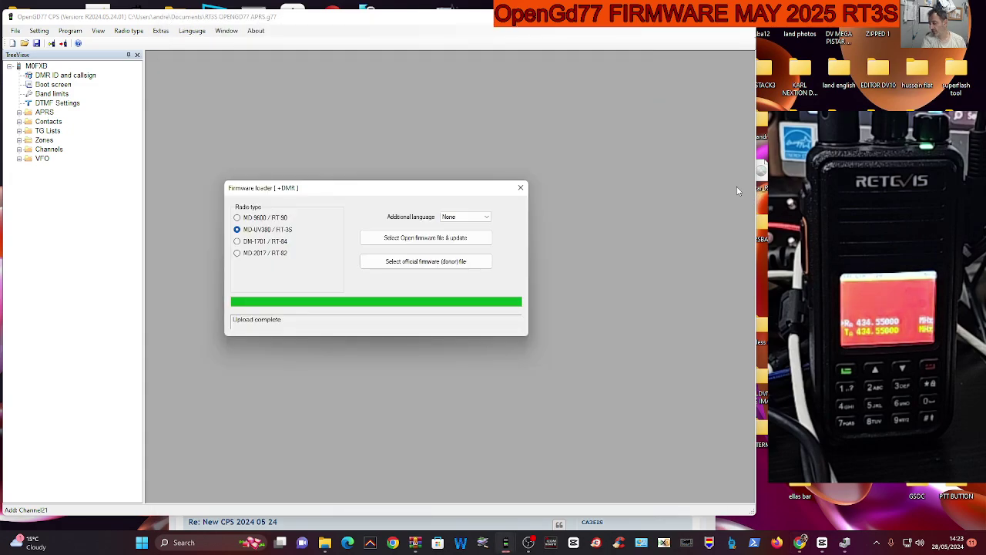
left_click(530, 544)
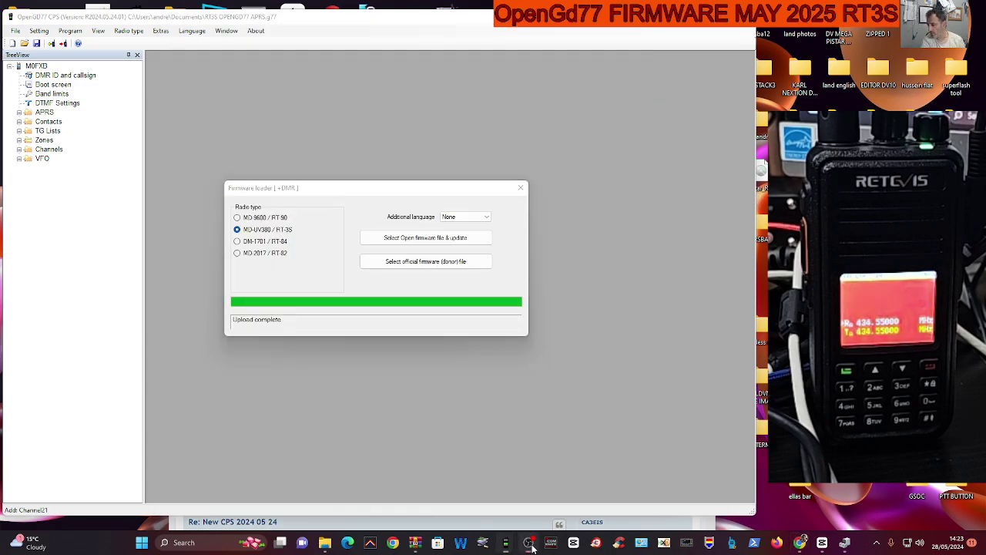